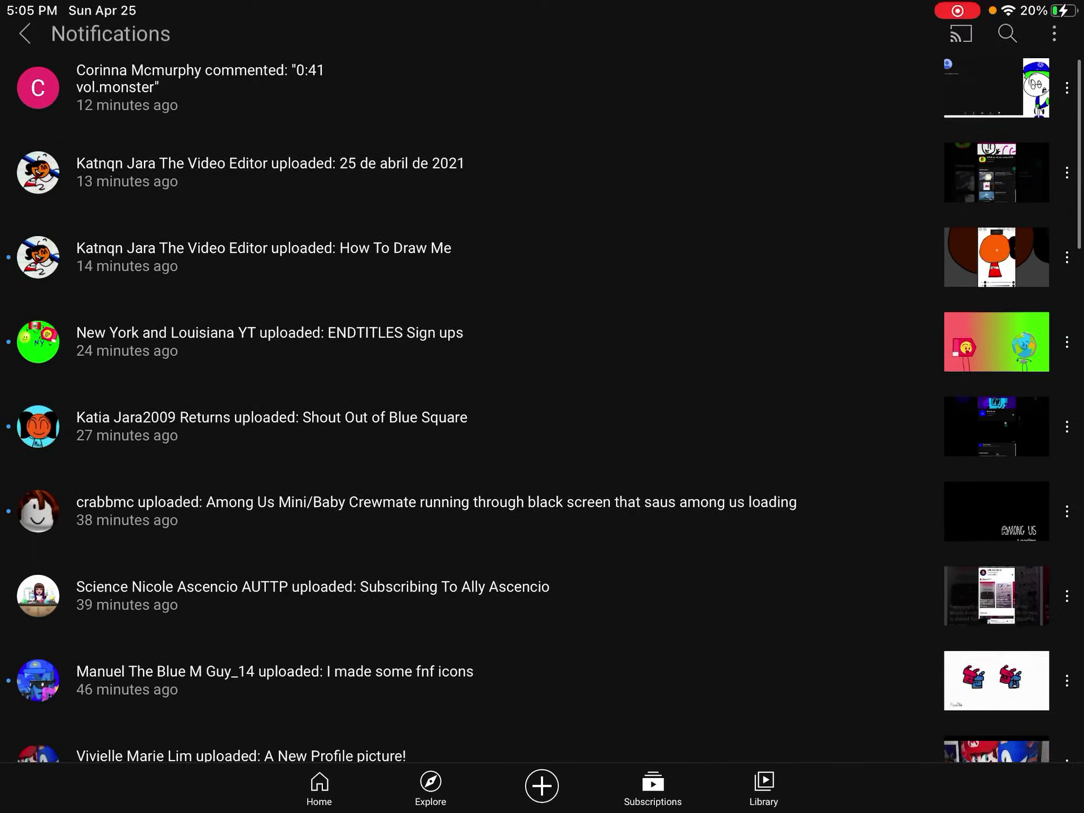
scroll(543, 408, "down", 3)
scroll(542, 407, "up", 4)
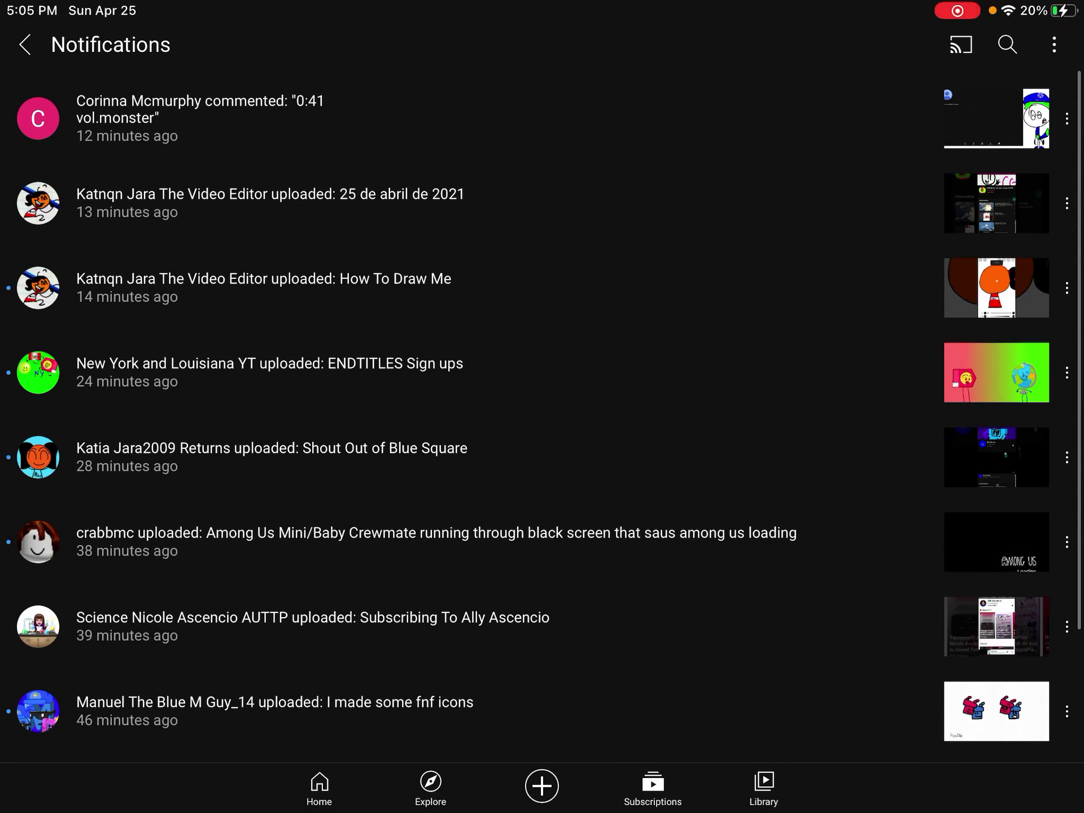
Open the vol.monster spam comment from notifications and start a reply
left_click(465, 119)
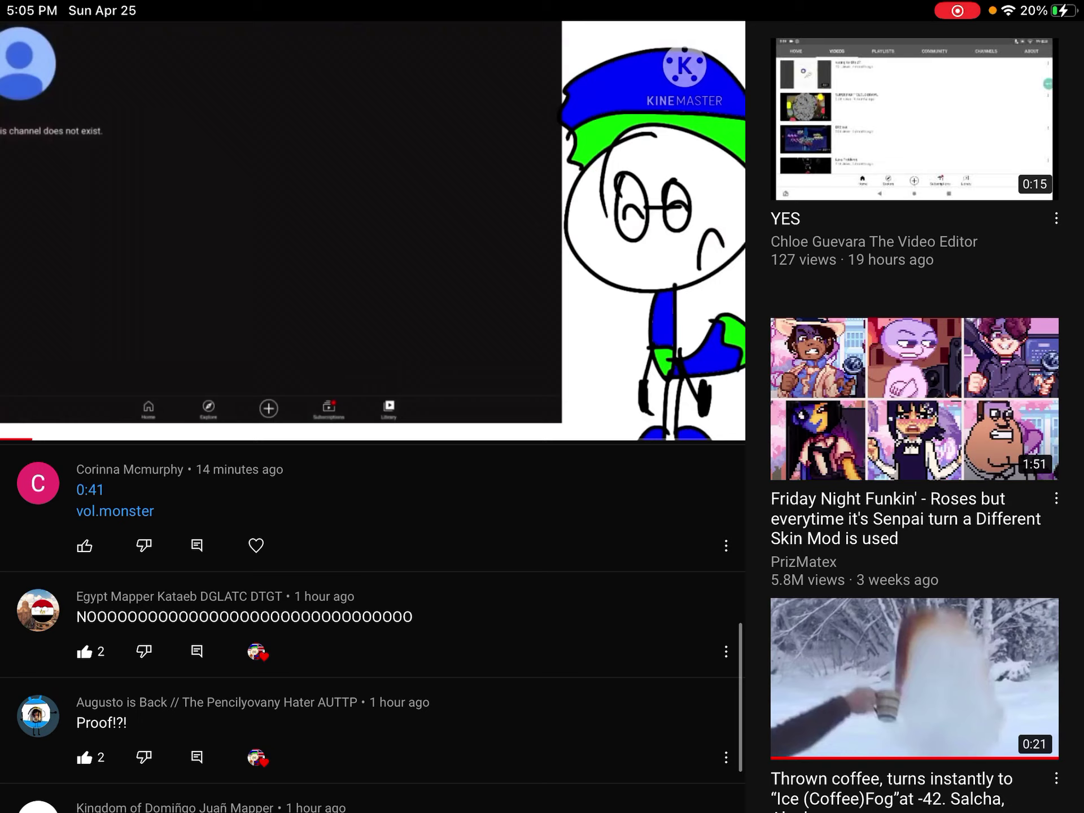
left_click(198, 546)
left_click(169, 786)
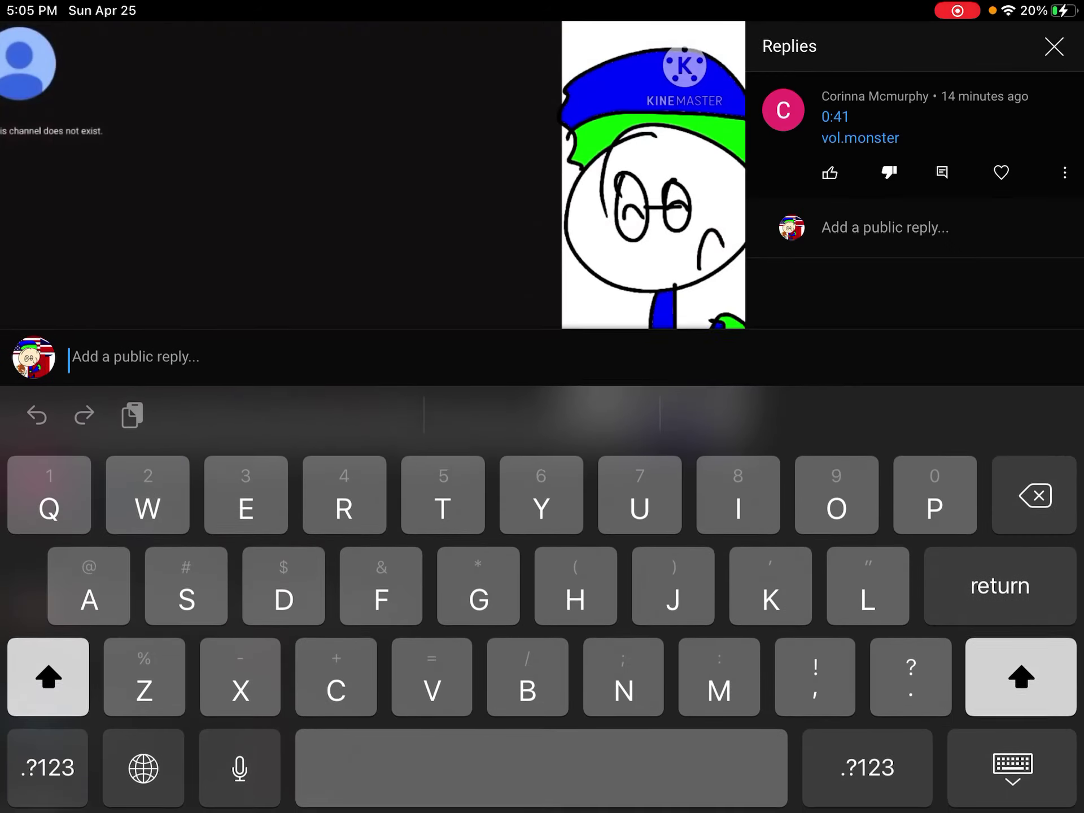
Post the reply 'STOP' under the spam comment
left_click(90, 582)
type("A")
left_click(1035, 491)
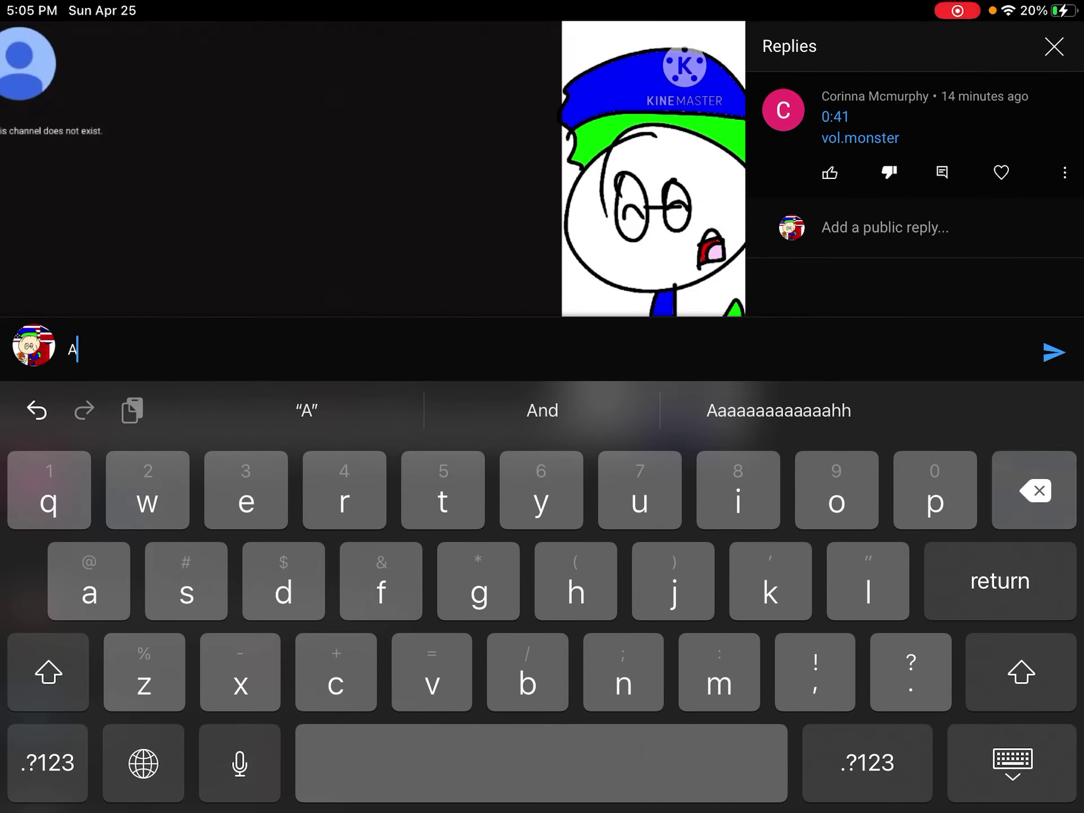
left_click(1020, 671)
left_click(186, 582)
type("STOP")
left_click(1021, 672)
left_click(443, 490)
left_click(542, 410)
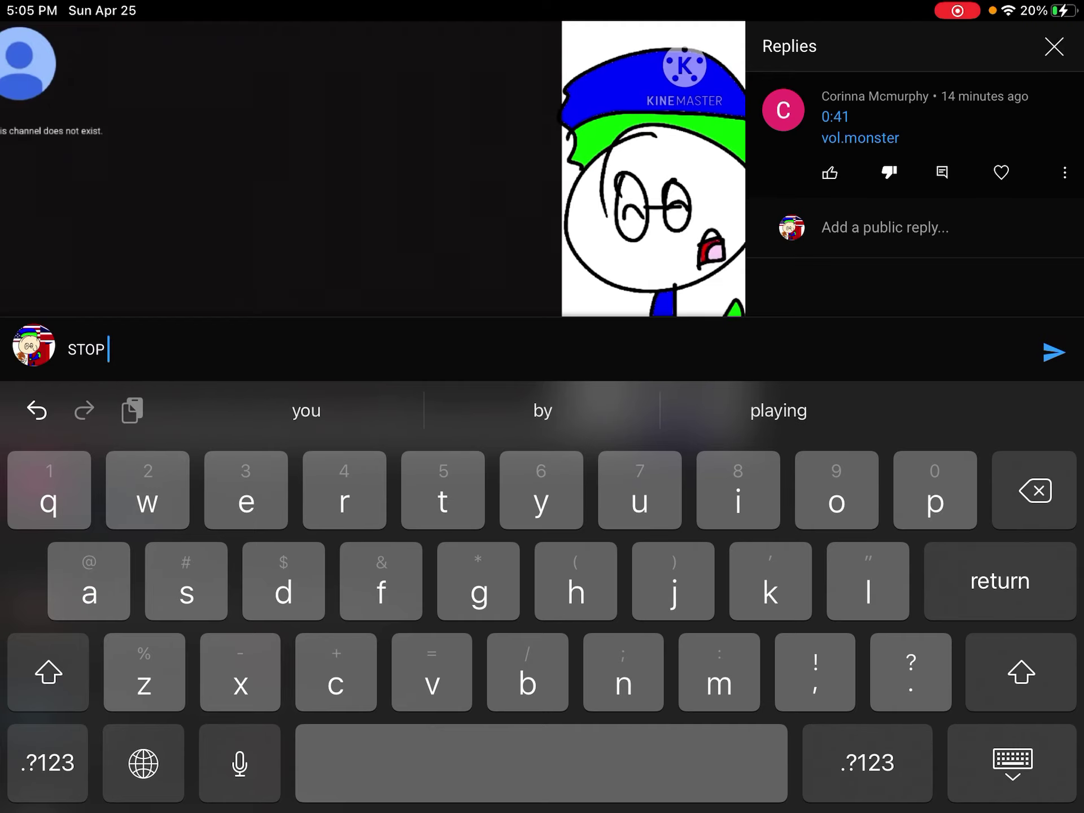
left_click(1034, 490)
left_click(1054, 352)
left_click(280, 230)
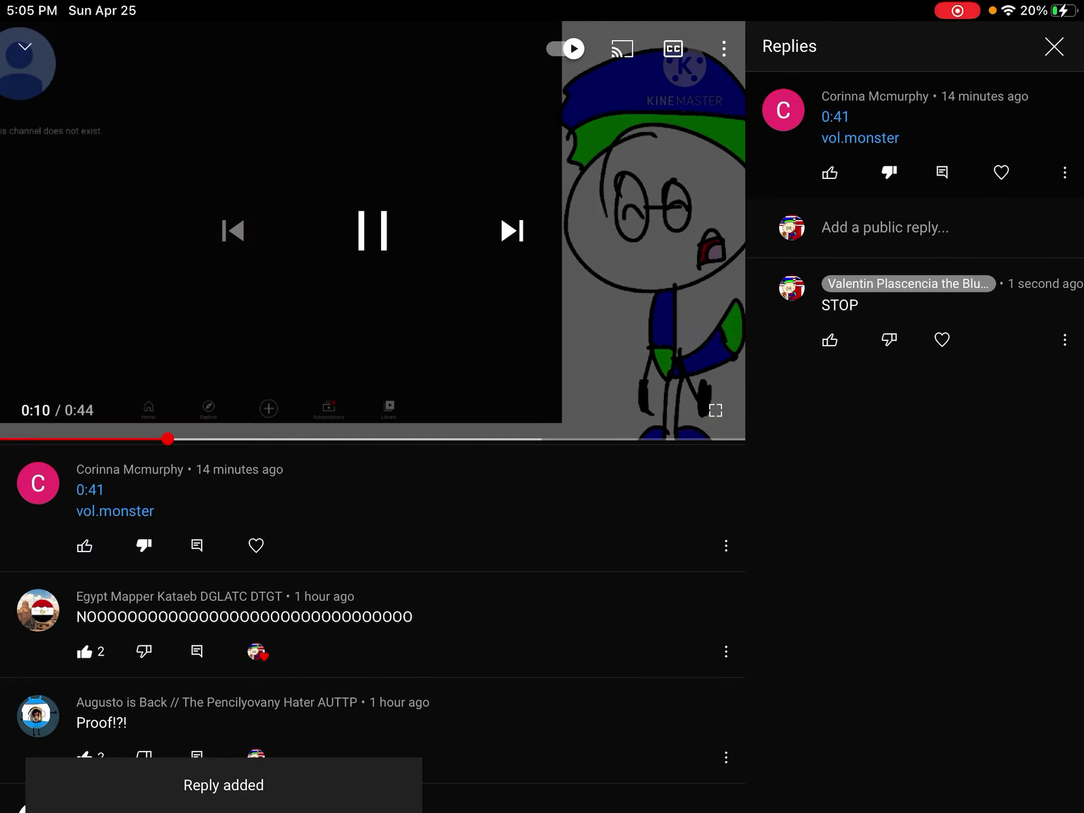
Give the spam comment a creator heart and a like
left_click(279, 296)
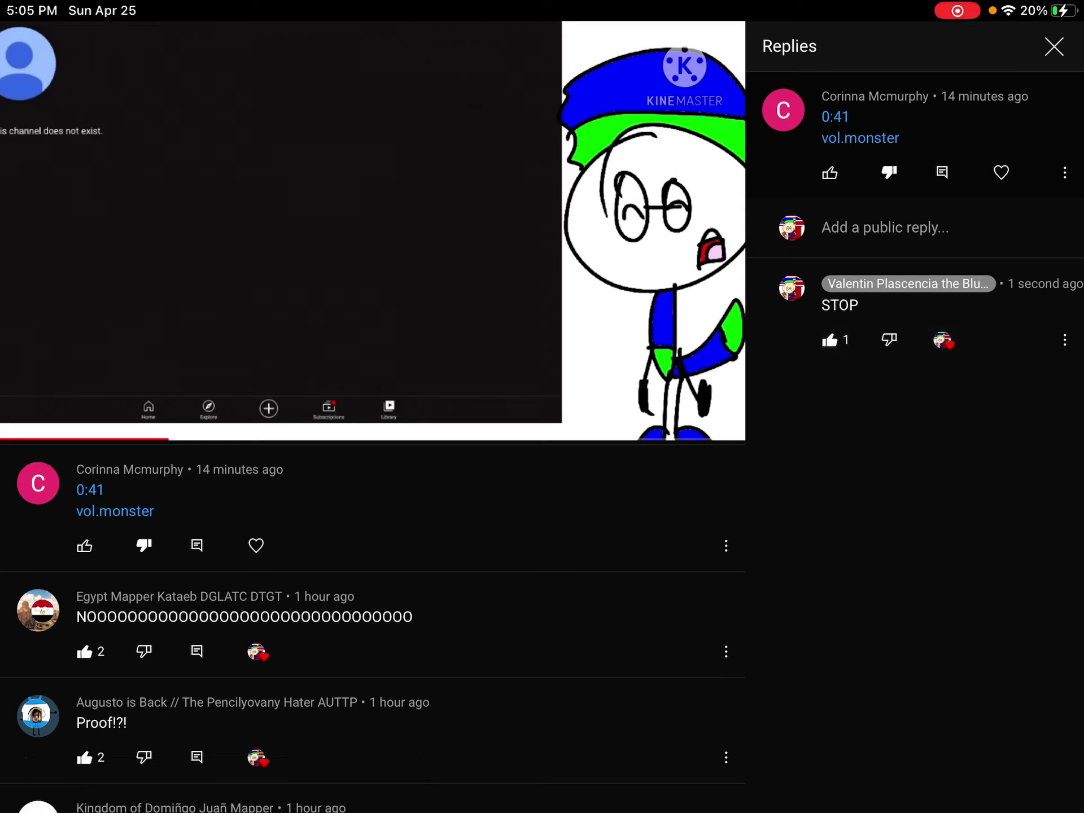
left_click(886, 227)
left_click(373, 230)
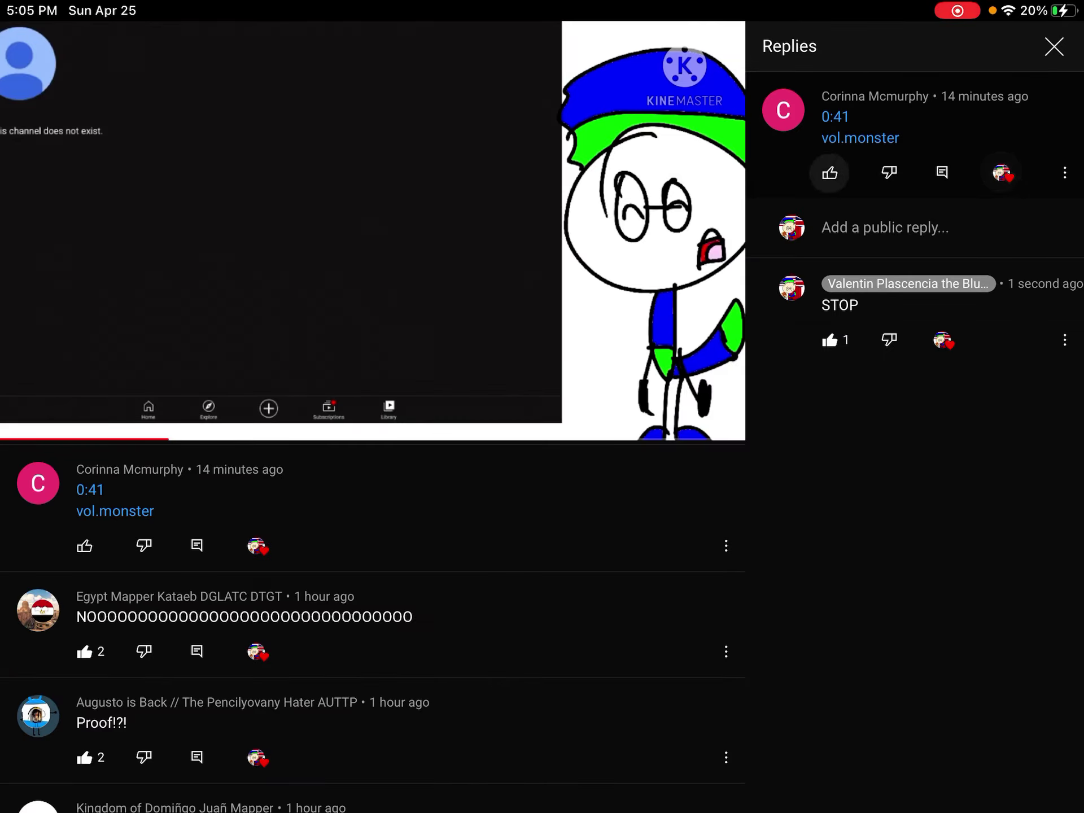
left_click(1001, 172)
left_click(862, 137)
left_click(629, 477)
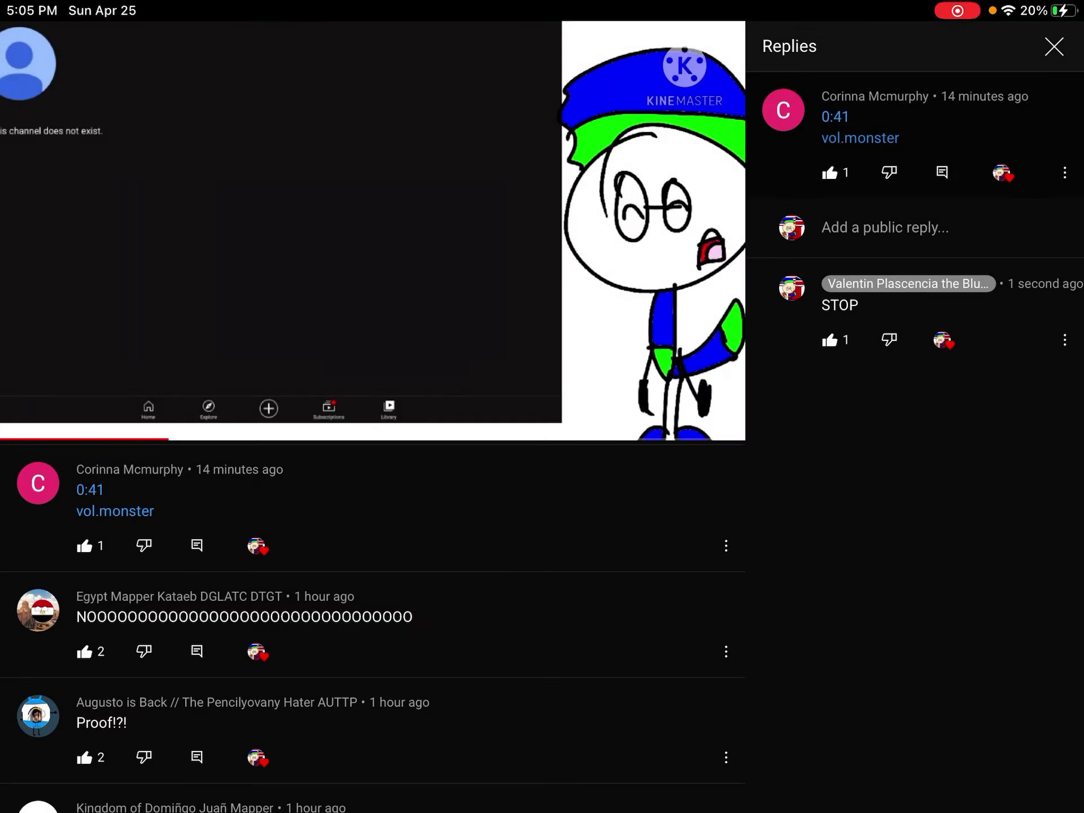
left_click(830, 173)
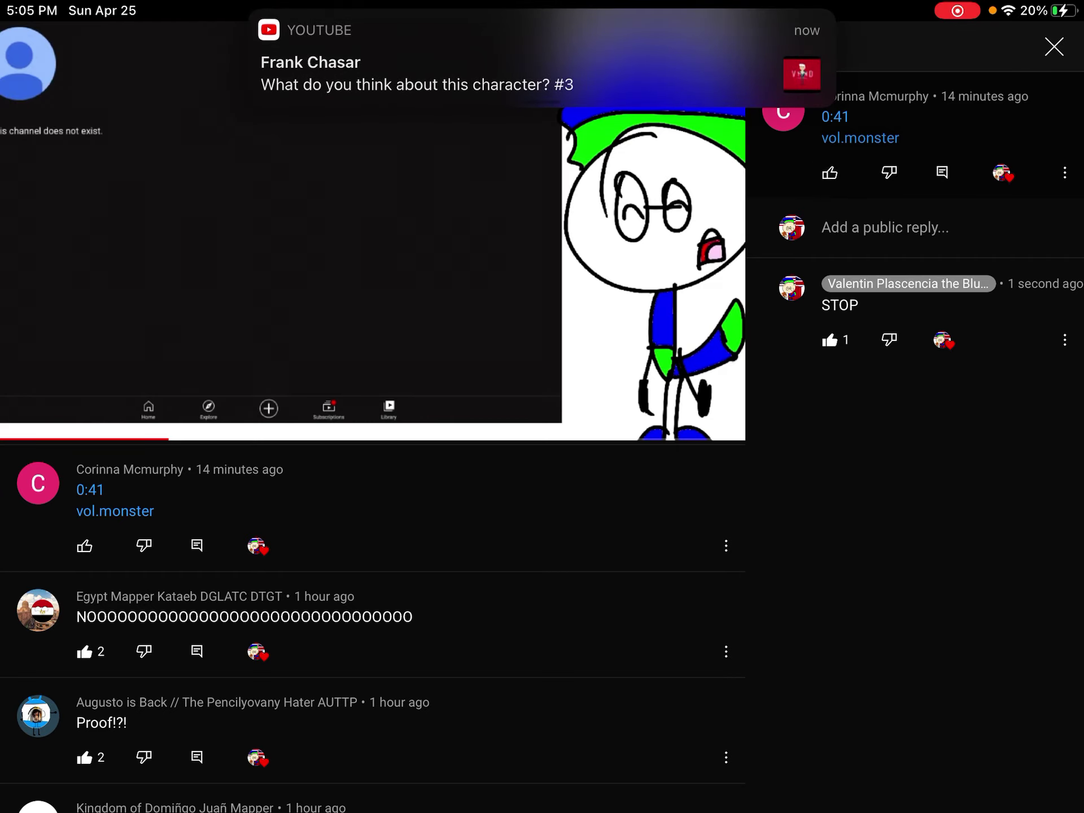
Take the creator heart off the comment and open the commenter's channel
left_click(885, 228)
left_click(373, 230)
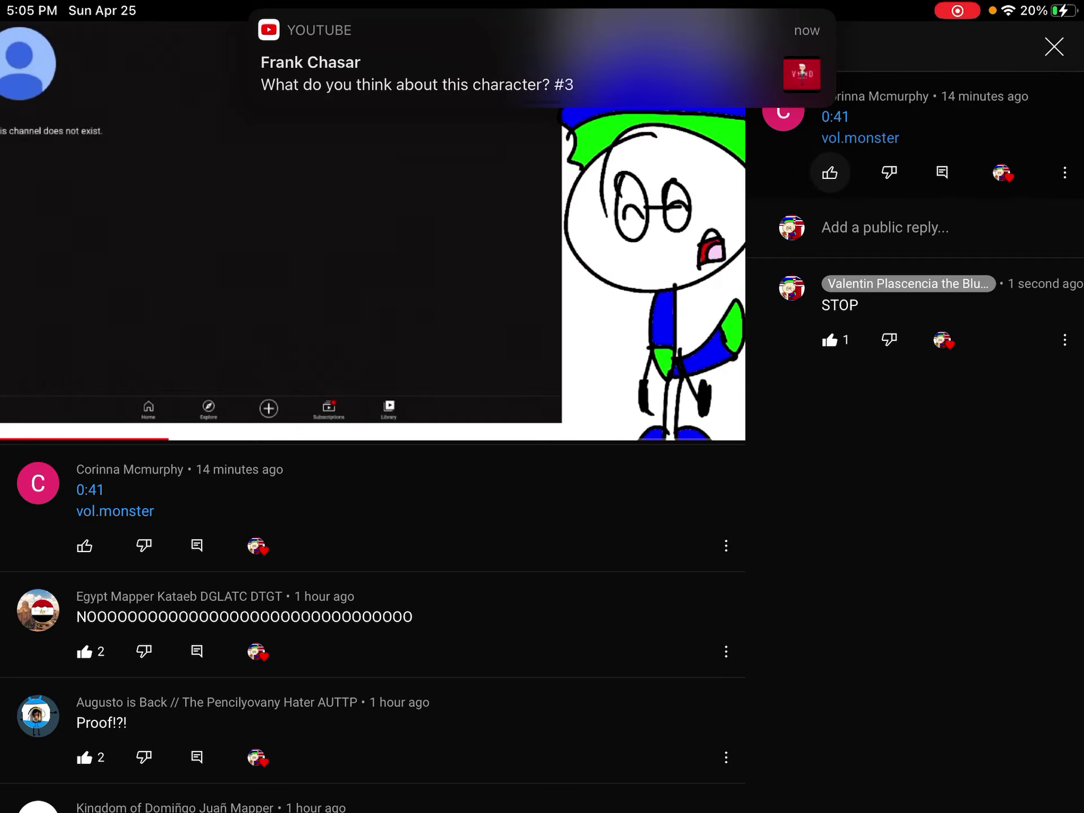
left_click(1002, 172)
left_click(885, 228)
left_click(373, 228)
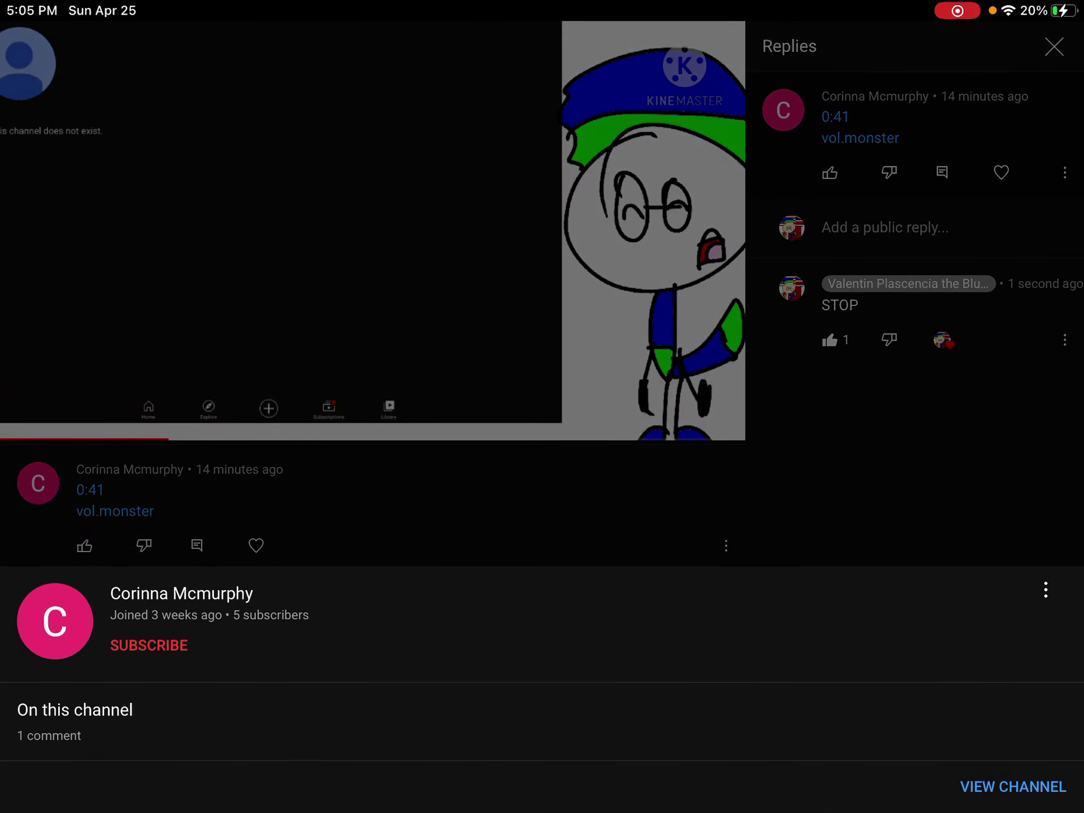
left_click(1008, 788)
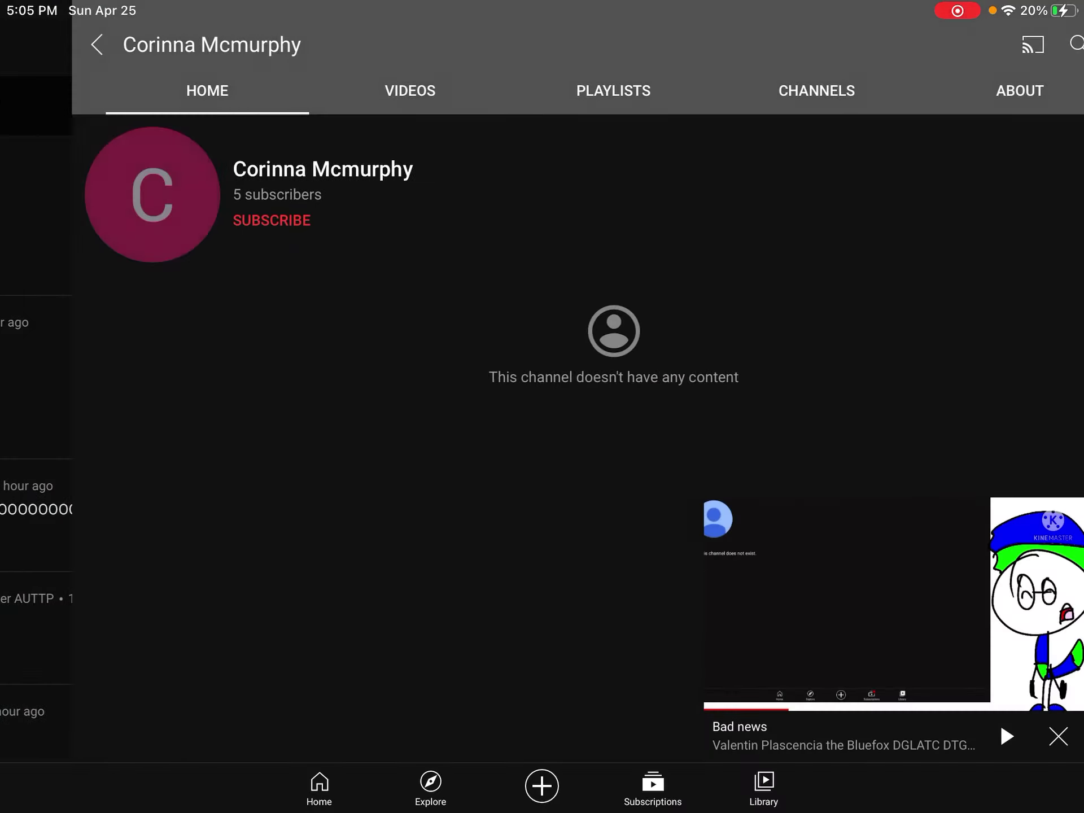
Copy the spam commenter's channel link from the share sheet
left_click(1053, 45)
left_click(902, 46)
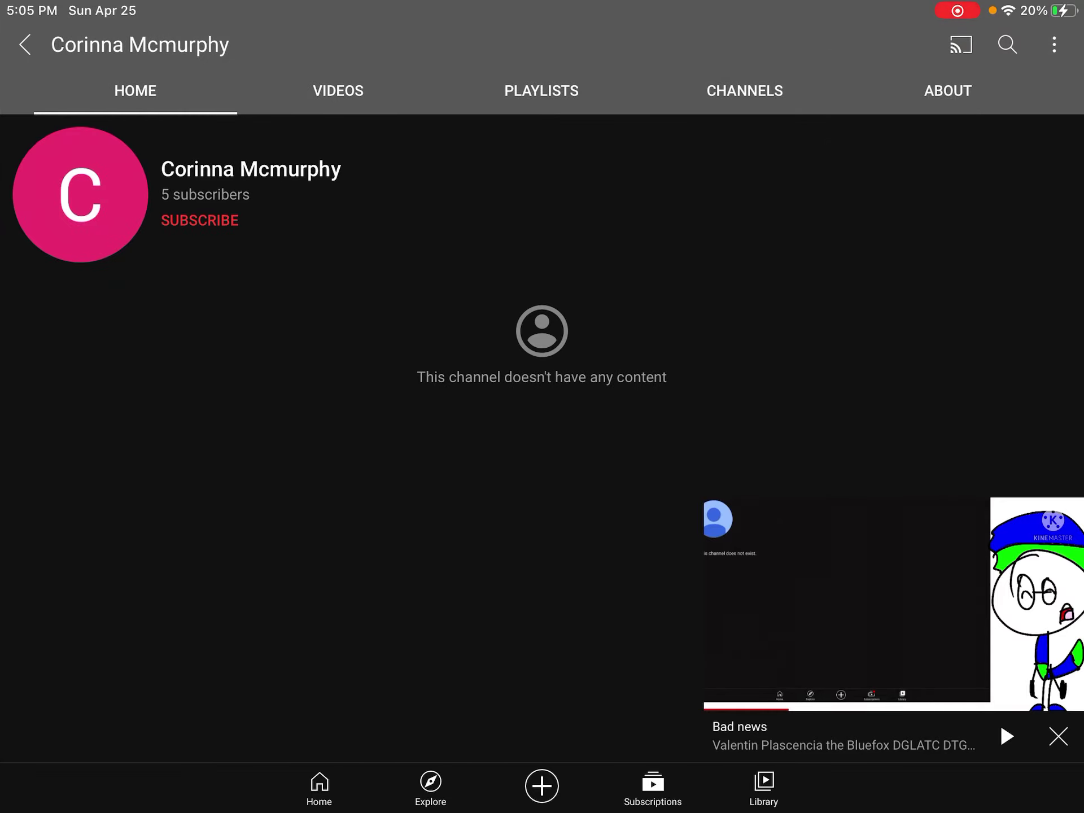
left_click(370, 675)
Block the user, then bring back the video with its replies
left_click(1054, 45)
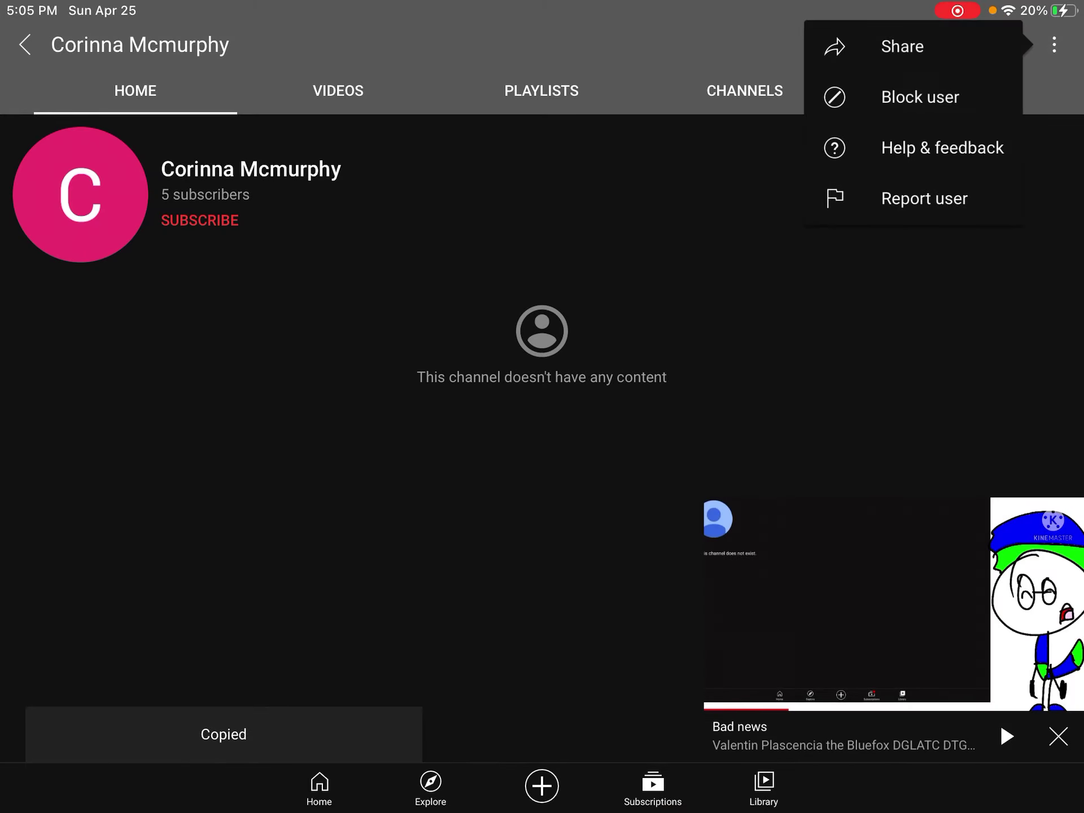
left_click(920, 96)
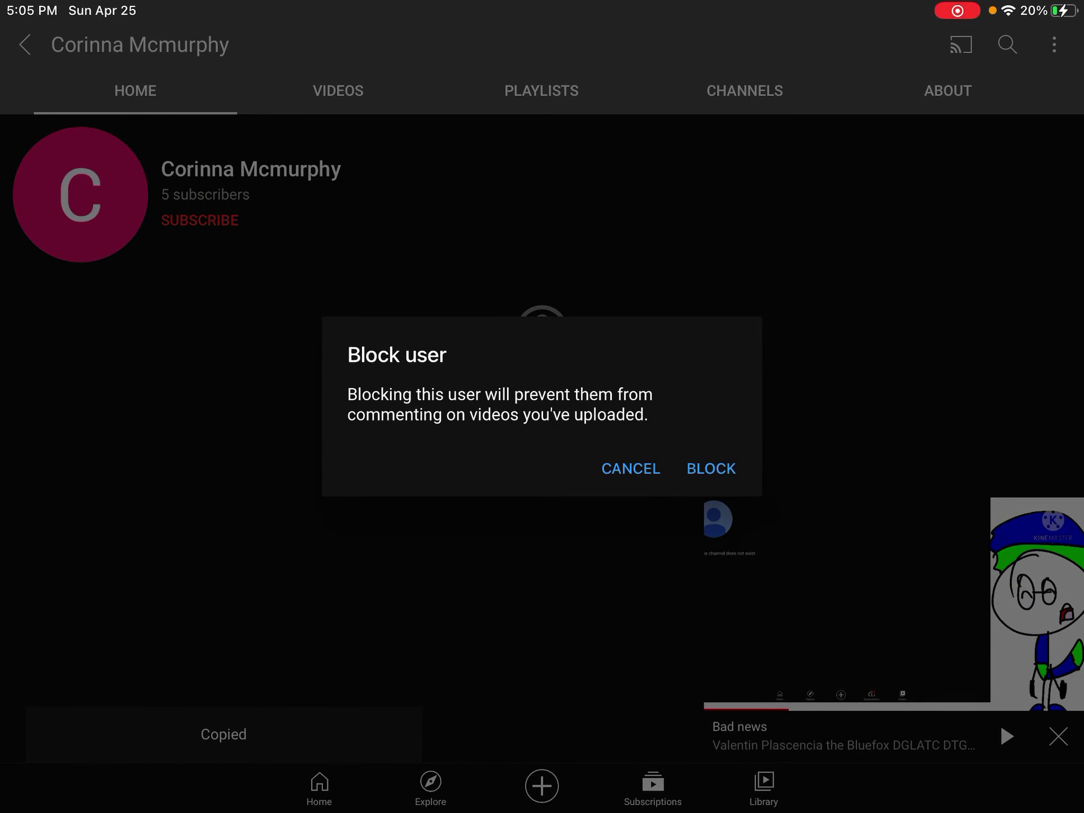
left_click(711, 469)
left_click(843, 735)
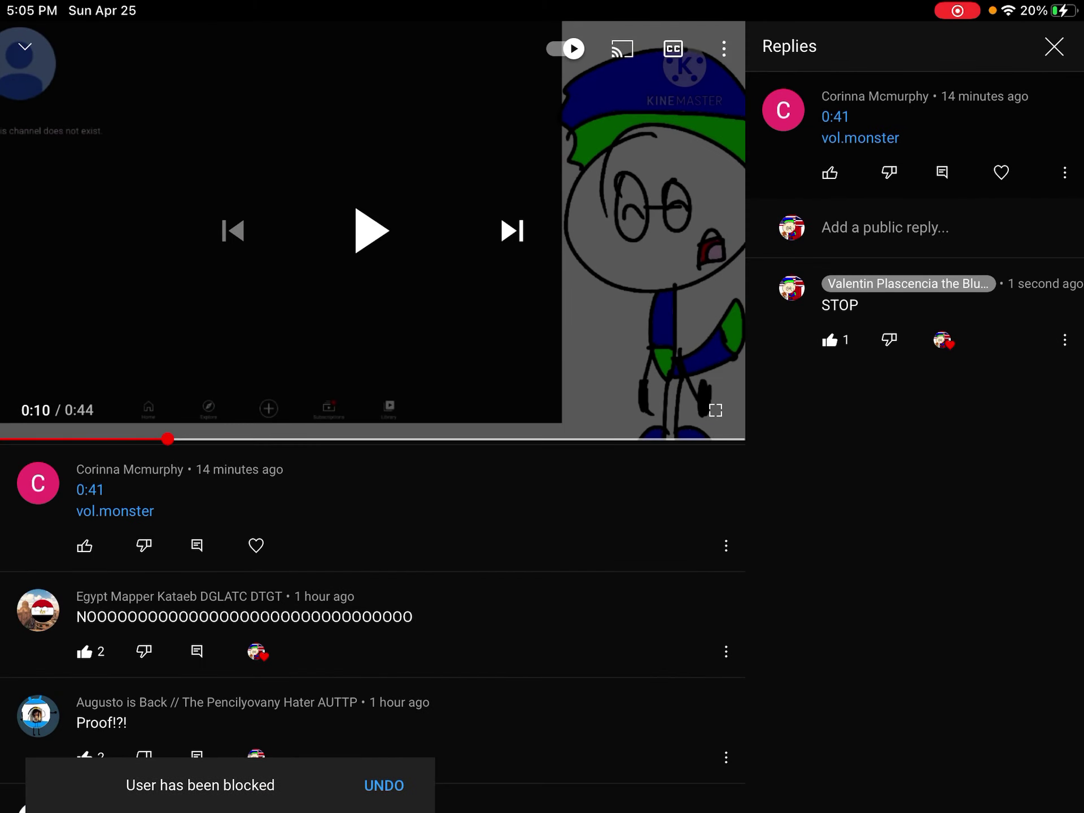
Remove the vol.monster comment from Replies, then go back to the commenter's channel
left_click(1065, 172)
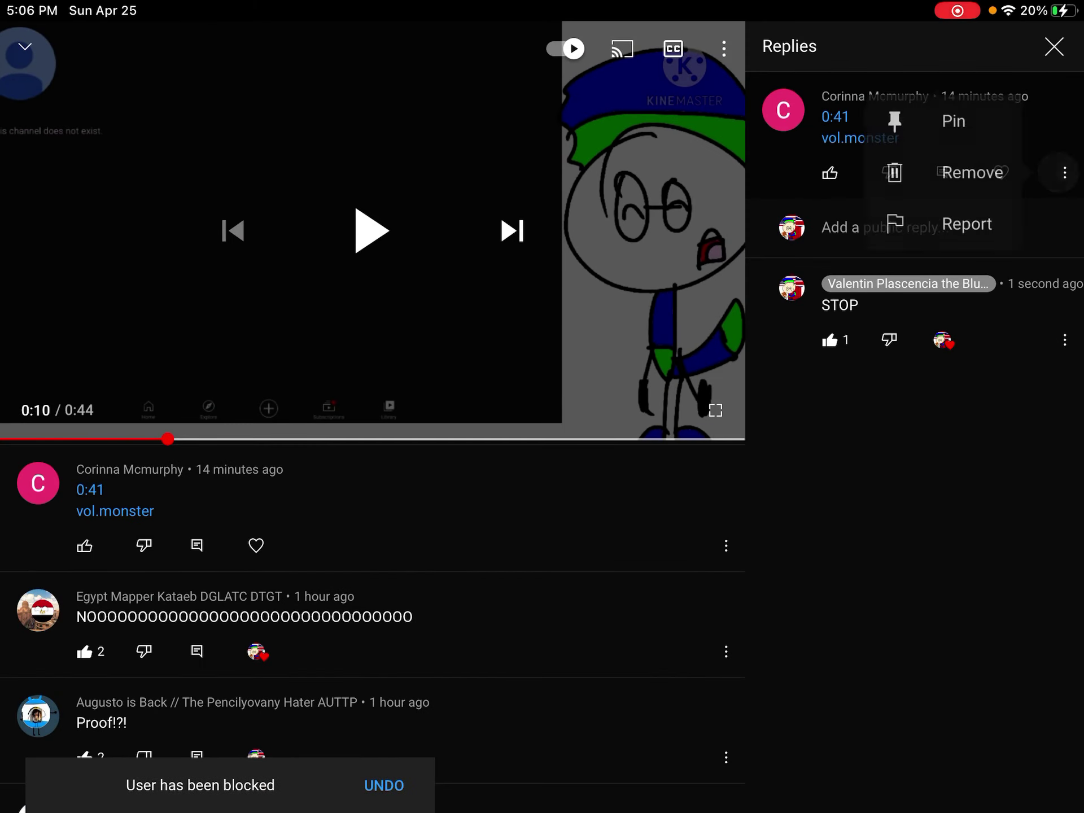
left_click(973, 172)
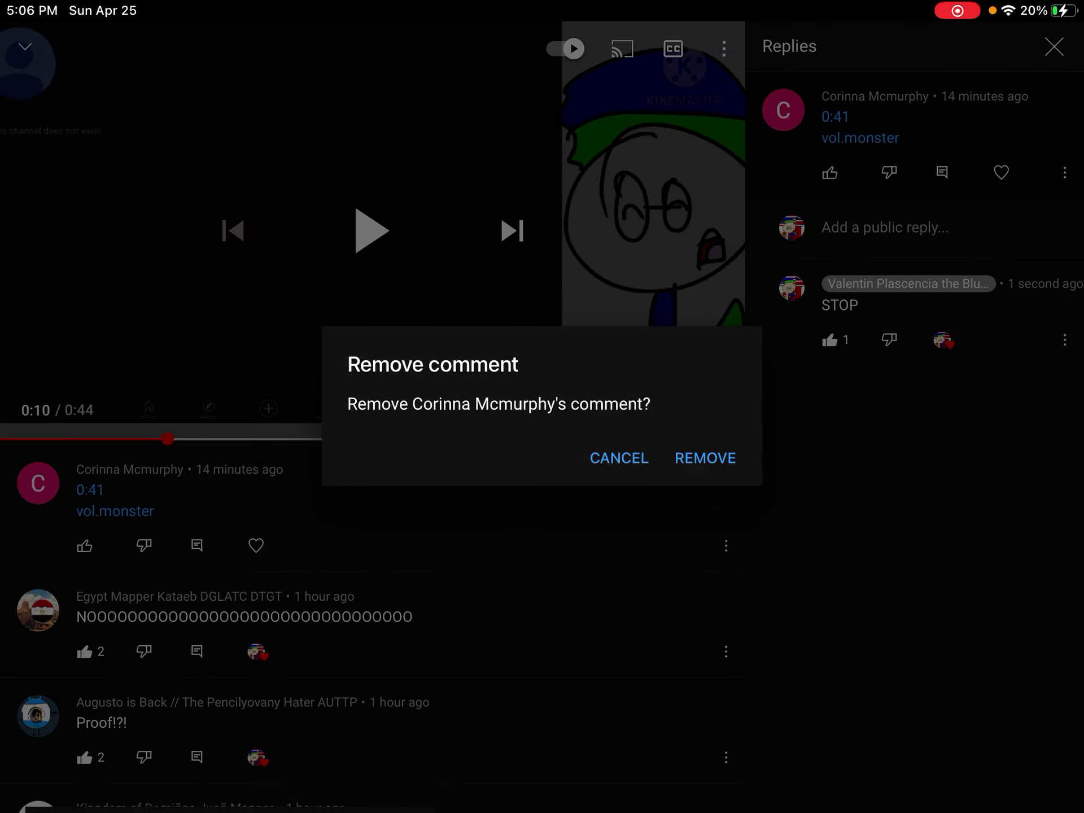
left_click(702, 458)
left_click(784, 110)
scroll(543, 425, "down", 2)
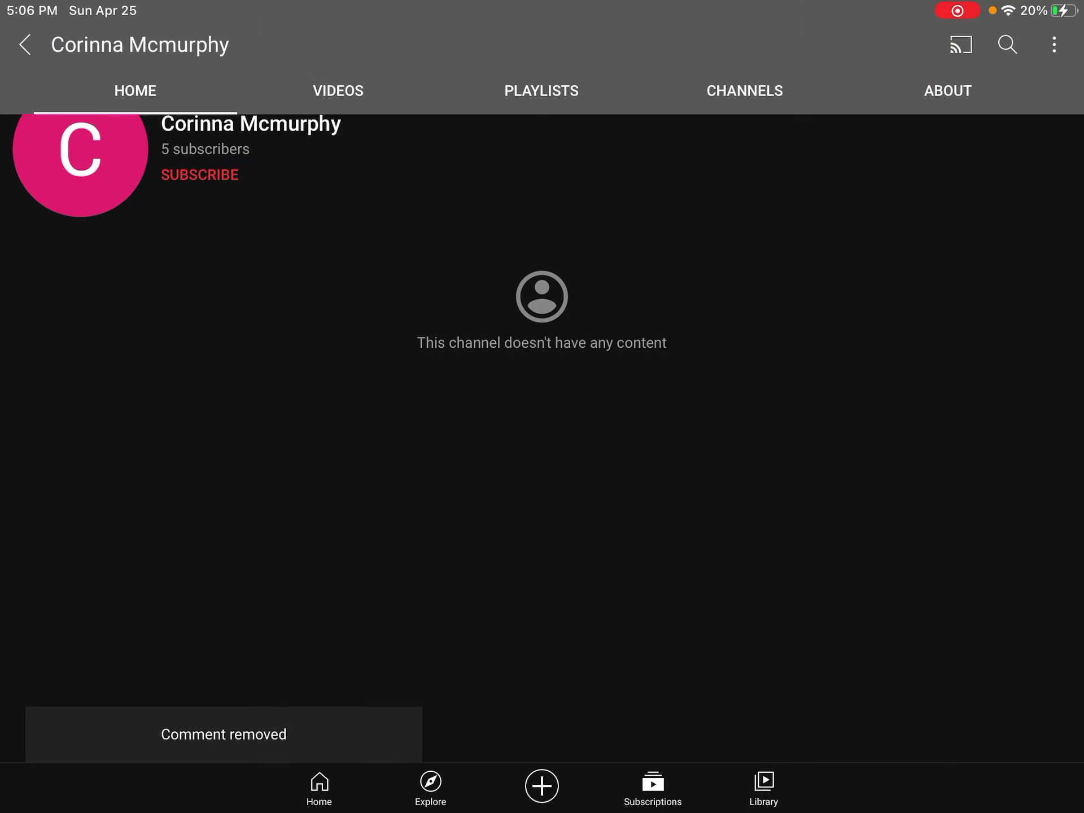
left_click(541, 785)
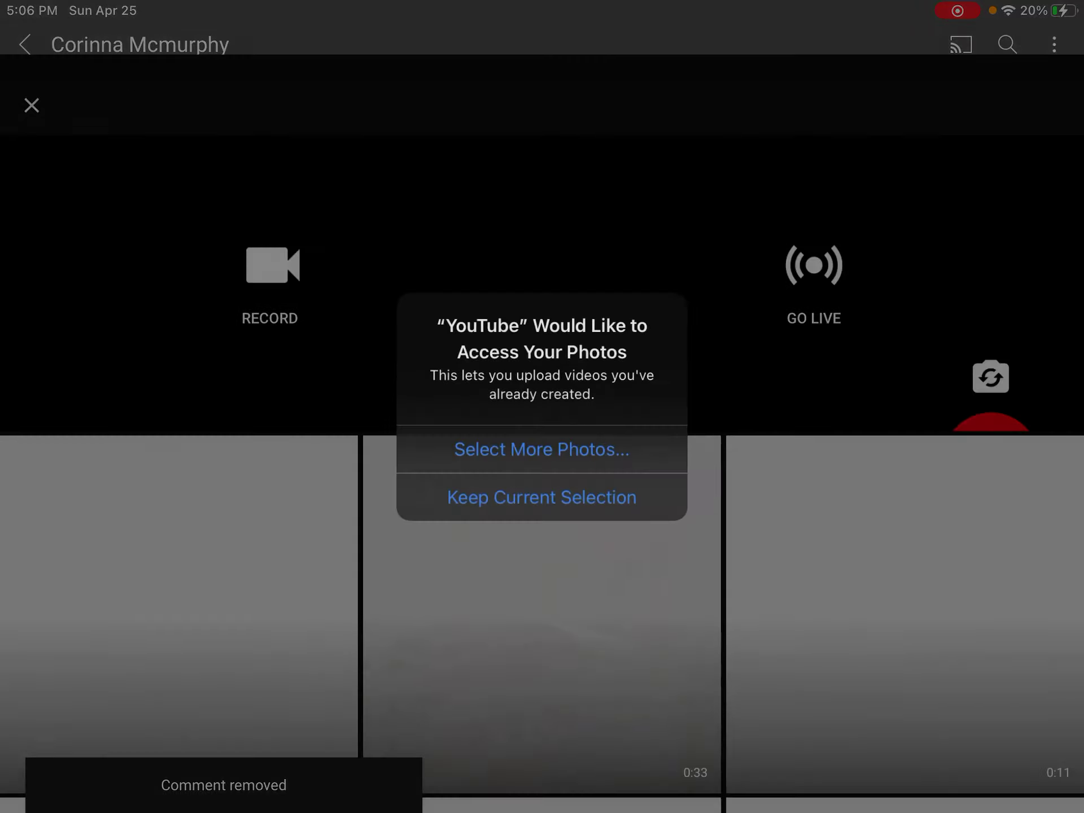
left_click(541, 498)
left_click(32, 355)
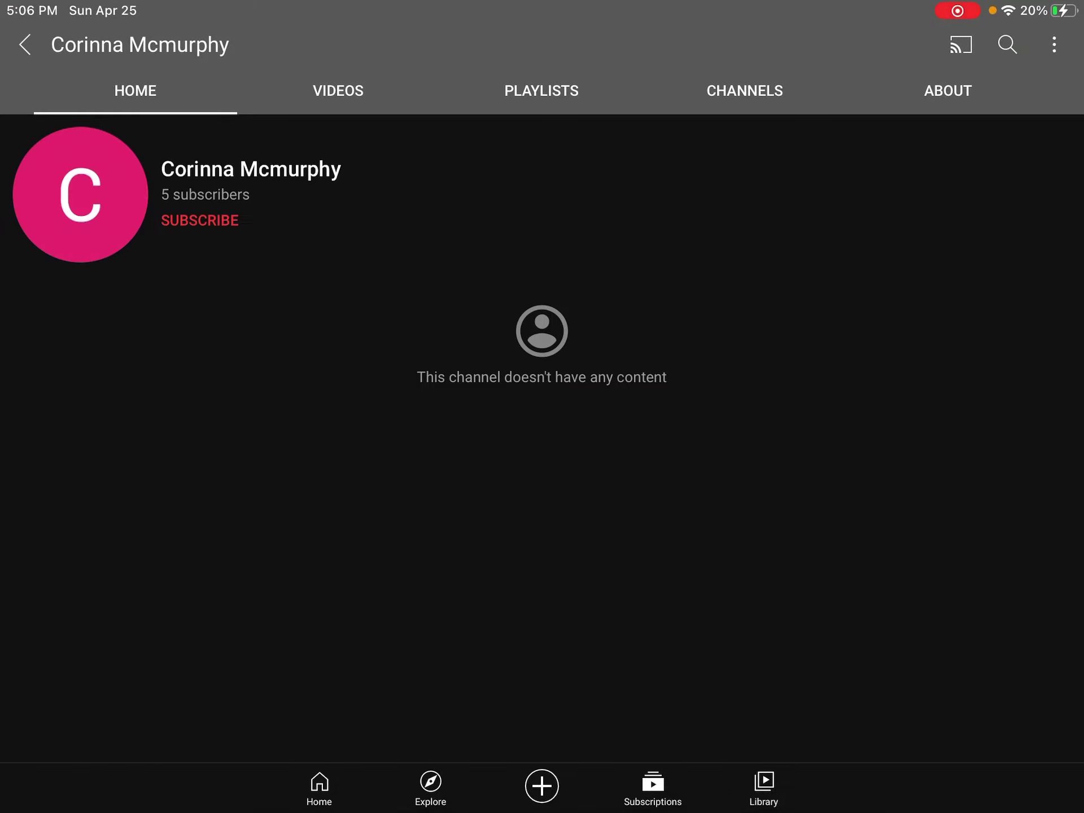
left_click_drag(542, 423, 542, 254)
left_click_drag(542, 381, 542, 509)
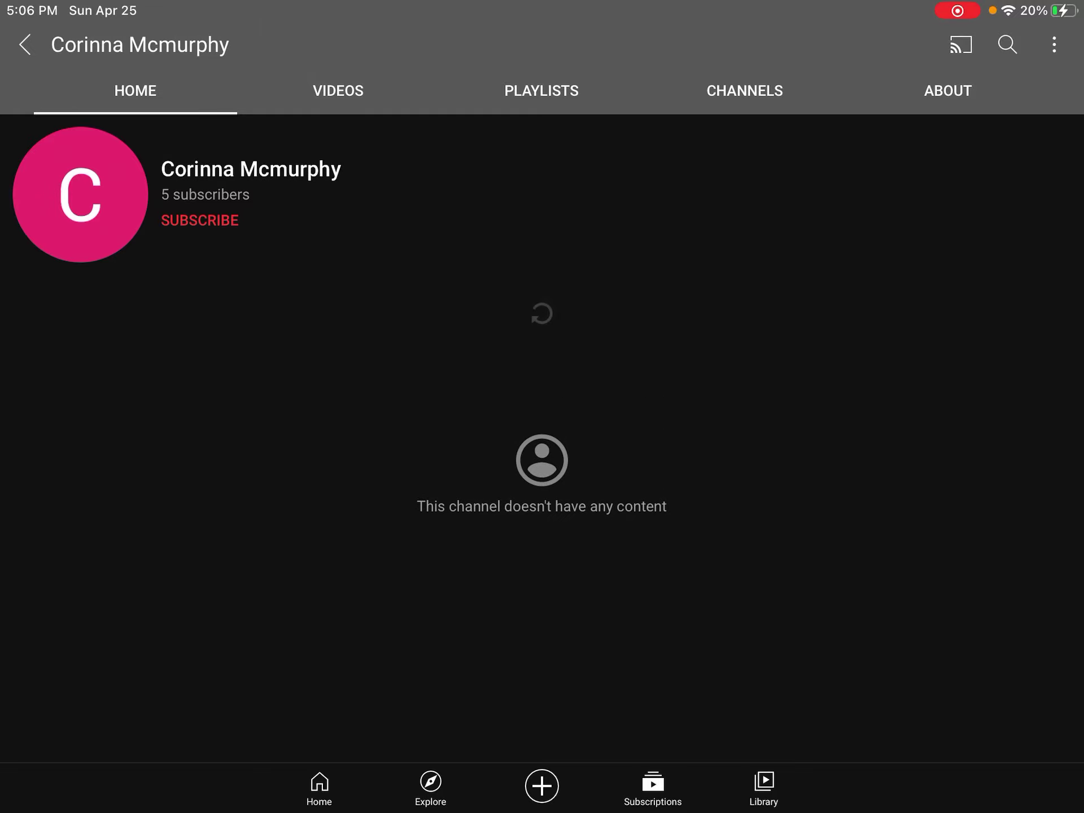